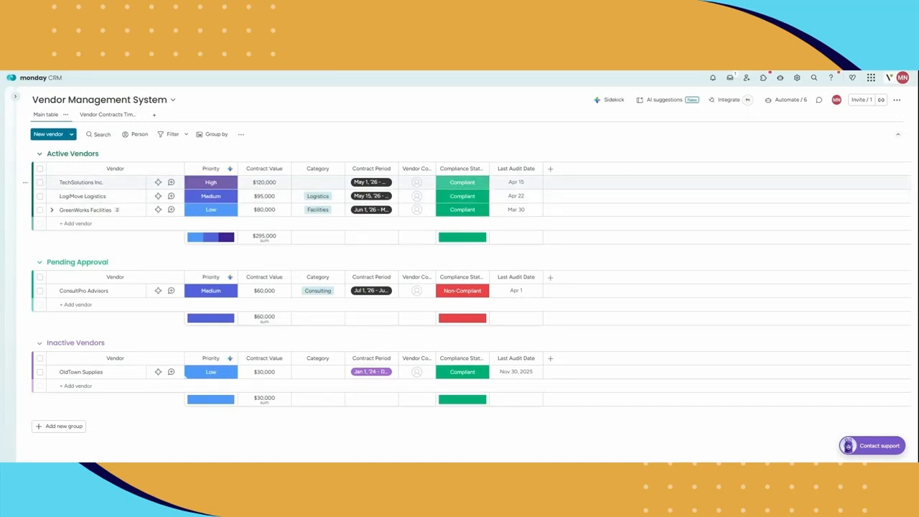
- Examine the Category labels, Compliance Status options and Last Audit Date calendar for the TechSolutions Inc. vendor
{"action": "left_click", "coordinate": [307, 185]}
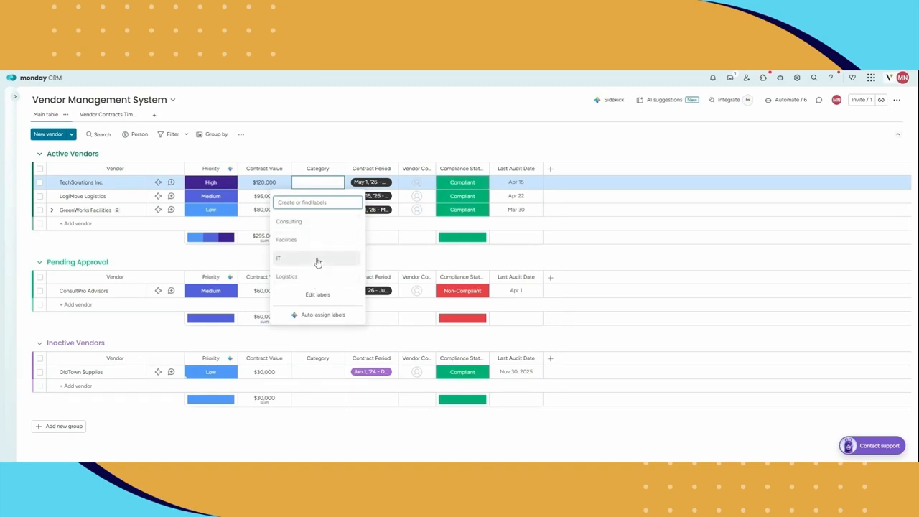
{"action": "left_click", "coordinate": [326, 106]}
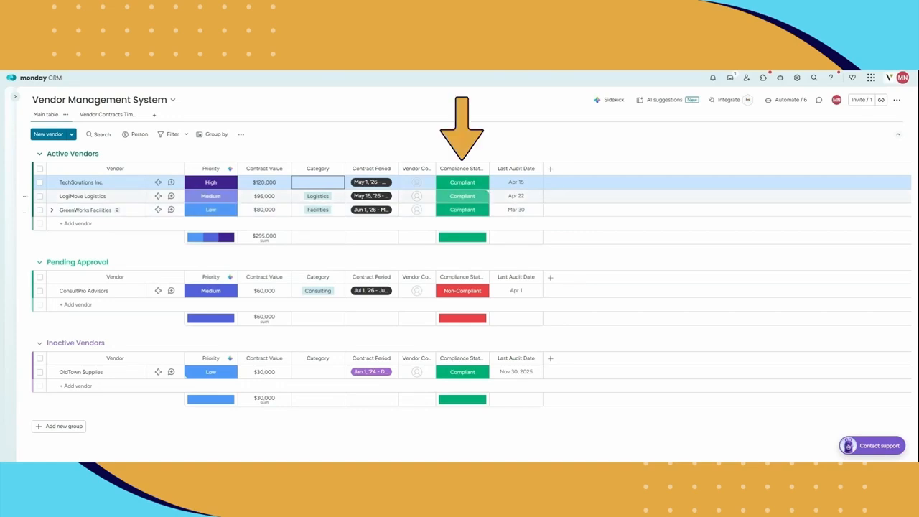
{"action": "left_click", "coordinate": [459, 187]}
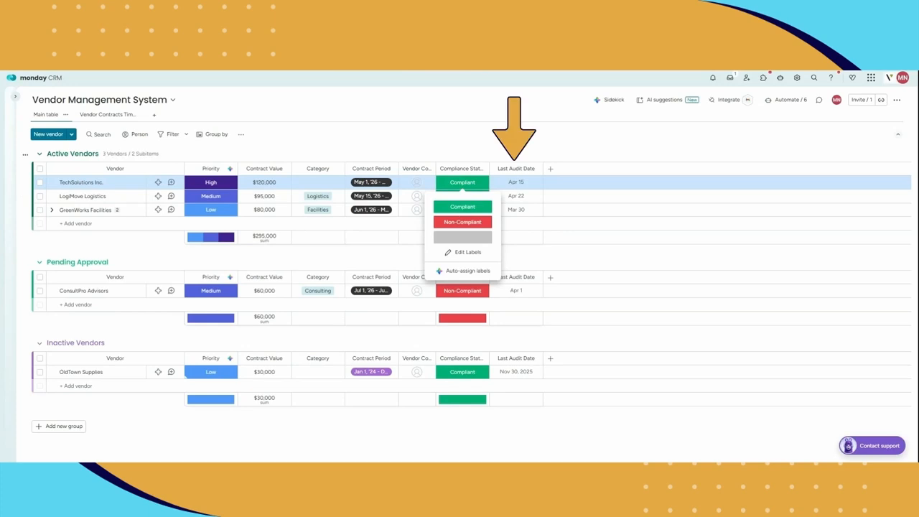
{"action": "left_click", "coordinate": [529, 185]}
{"action": "left_click", "coordinate": [527, 184]}
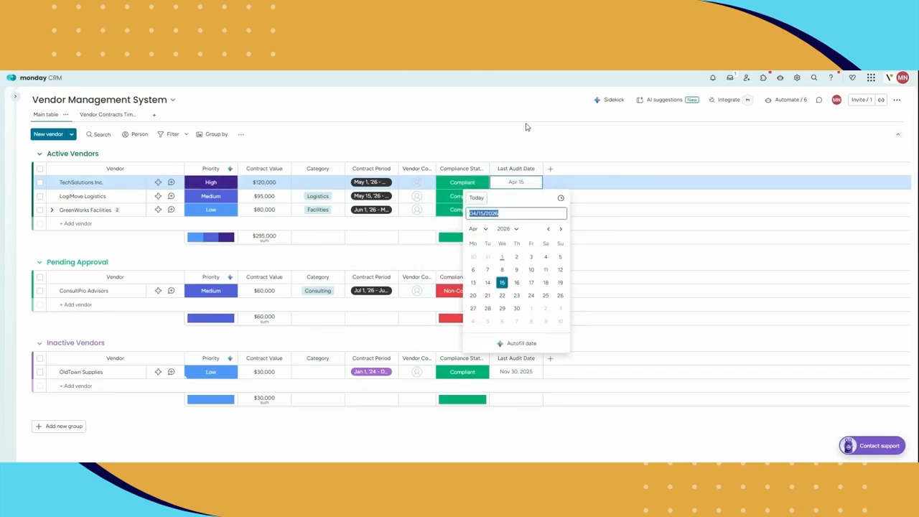
{"action": "left_click", "coordinate": [525, 126]}
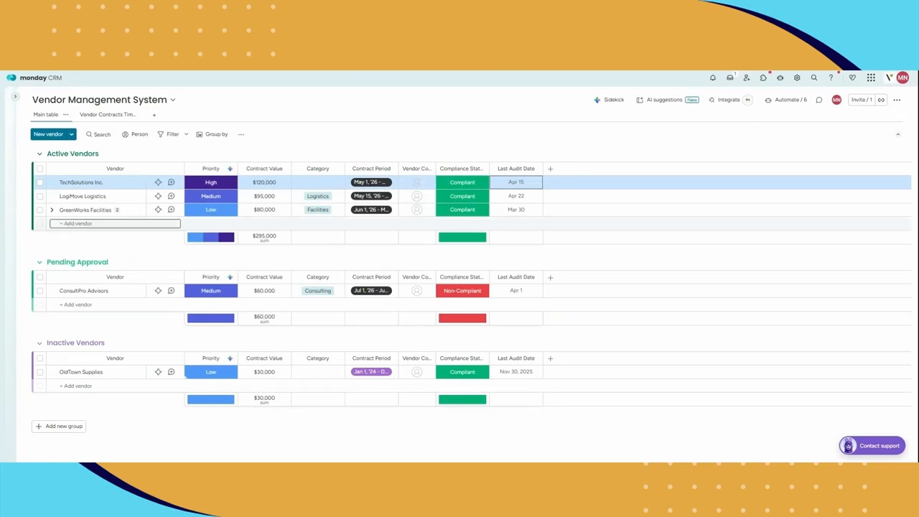
- Add a vendor named "test" to the Active Vendors group and set its priority to High
{"action": "left_click", "coordinate": [94, 223]}
{"action": "type", "text": "test"}
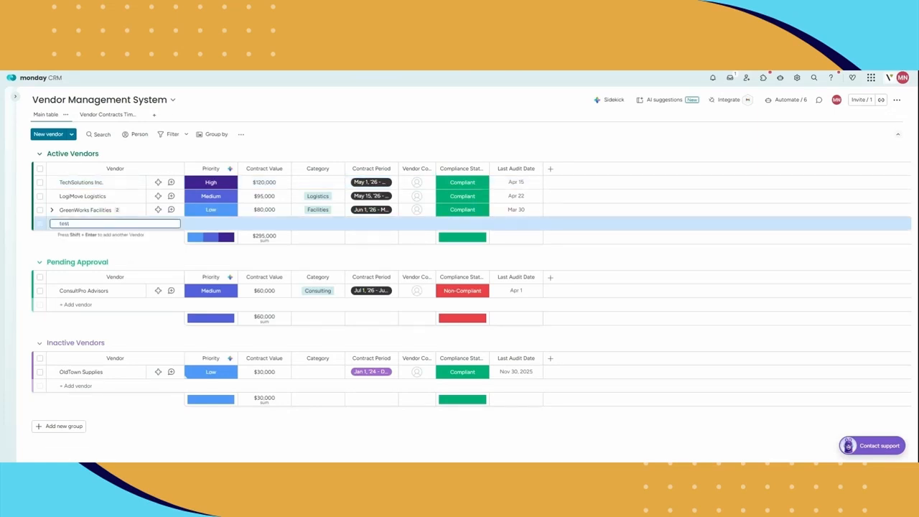
{"action": "key", "text": "Return"}
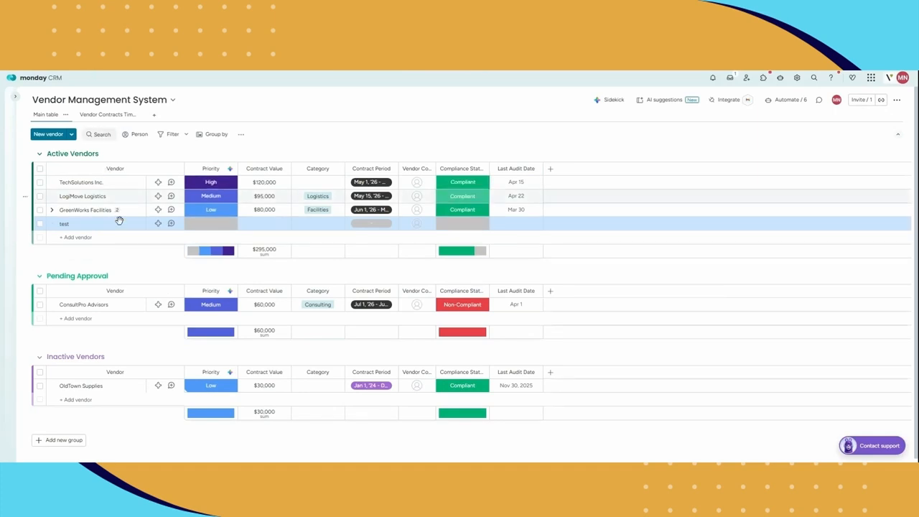
{"action": "left_click", "coordinate": [224, 226]}
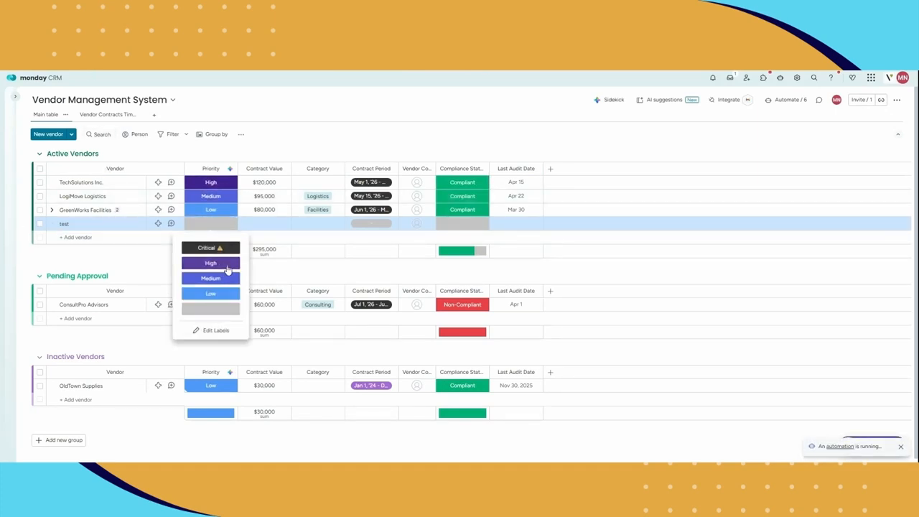
{"action": "left_click", "coordinate": [210, 263]}
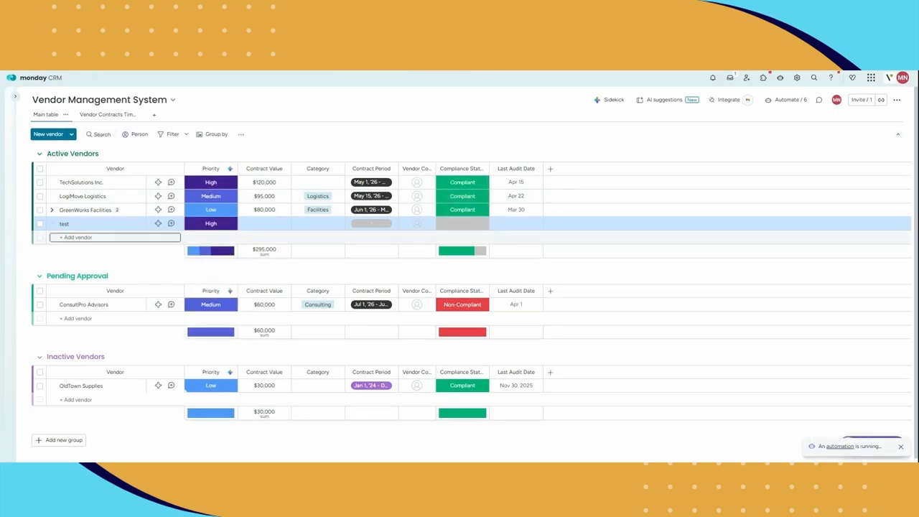
- Enter a contract value of 65000 for the test vendor and assign it the Consulting category
{"action": "left_click", "coordinate": [256, 225]}
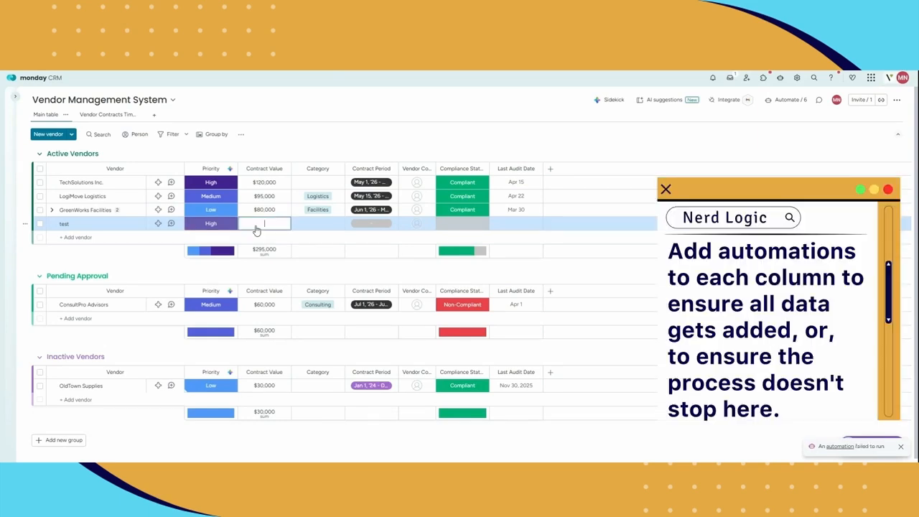
{"action": "type", "text": "65000"}
{"action": "key", "text": "Return"}
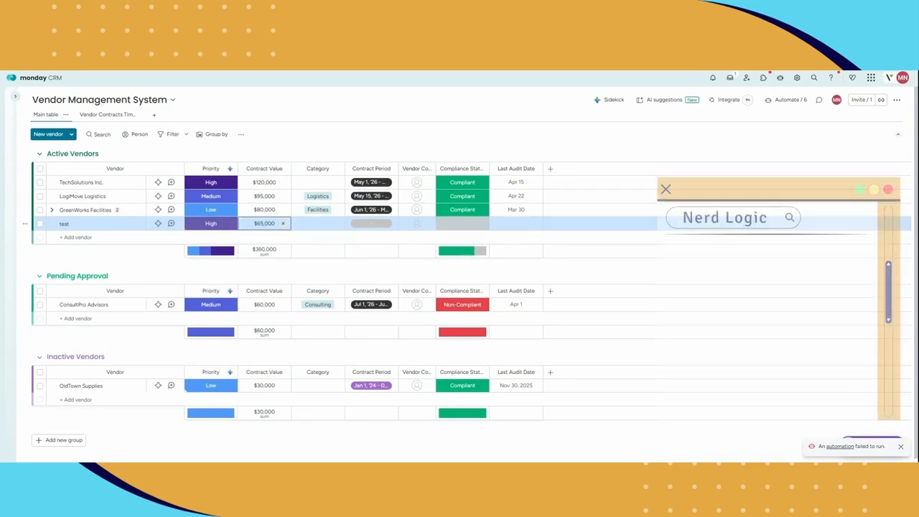
{"action": "left_click", "coordinate": [310, 228]}
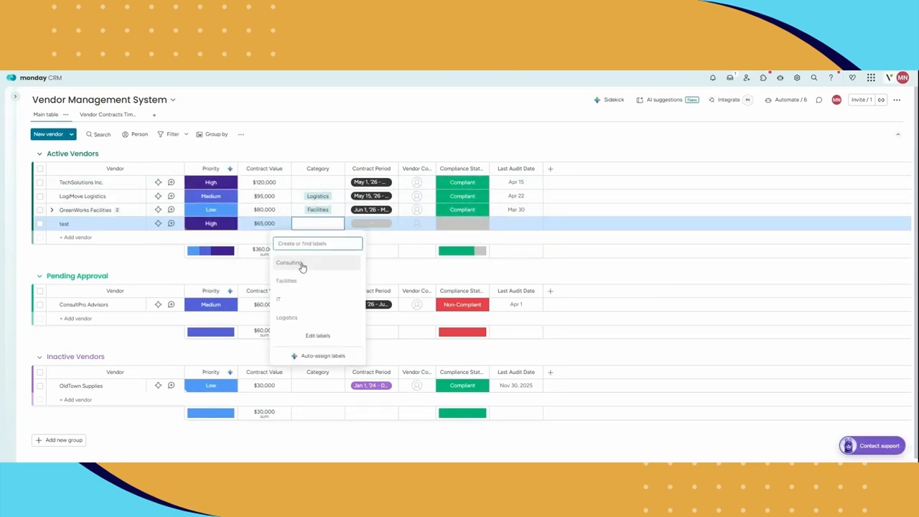
{"action": "left_click", "coordinate": [301, 264]}
{"action": "left_click", "coordinate": [355, 155]}
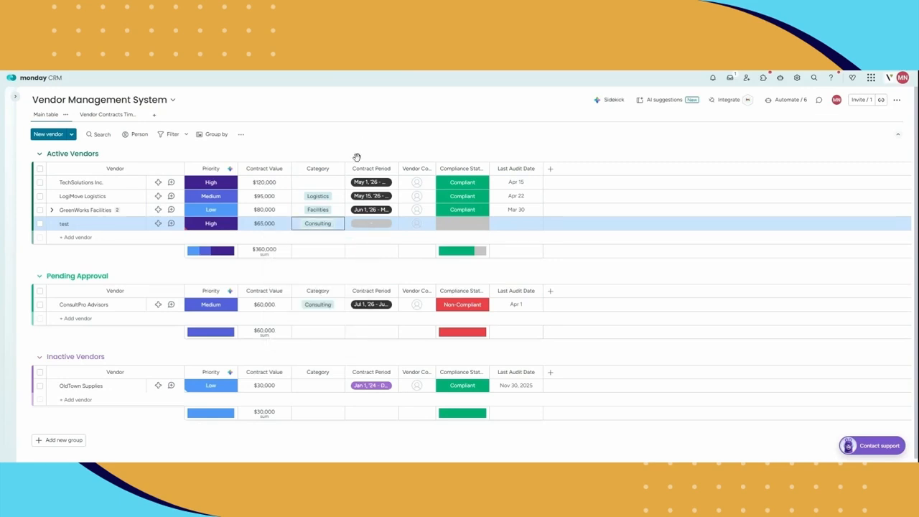
- Set the test vendor's contract period from April 1, 2026 to July 30, 2026
{"action": "left_click", "coordinate": [372, 225]}
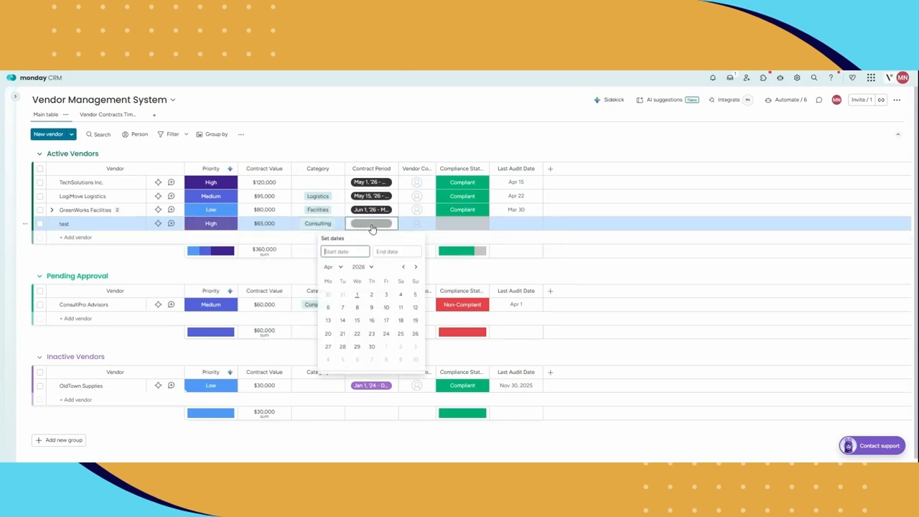
{"action": "left_click", "coordinate": [357, 295]}
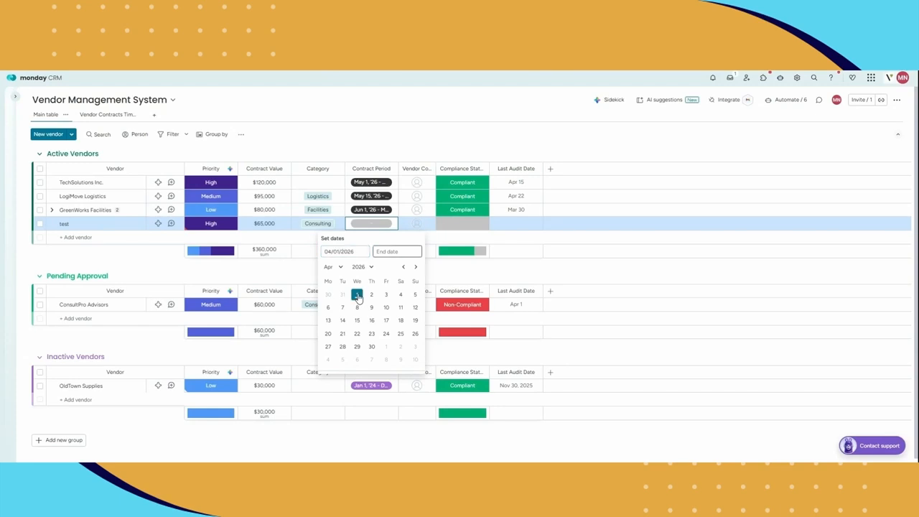
{"action": "left_click", "coordinate": [414, 268]}
{"action": "left_click", "coordinate": [414, 267]}
{"action": "left_click", "coordinate": [415, 268]}
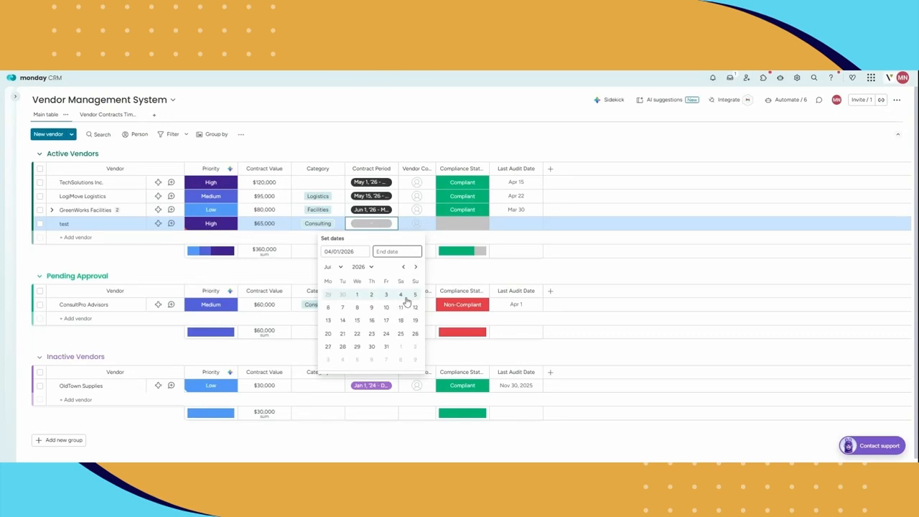
{"action": "left_click", "coordinate": [372, 348]}
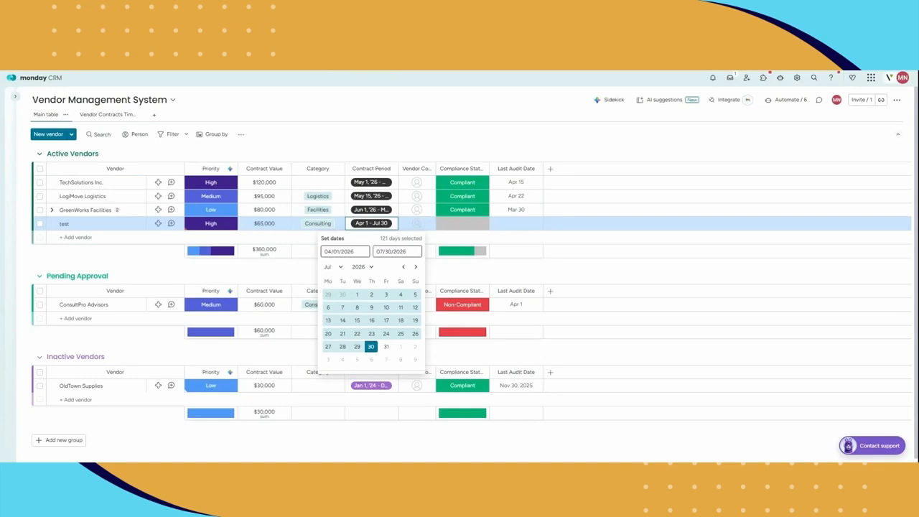
{"action": "mouse_move", "coordinate": [405, 239]}
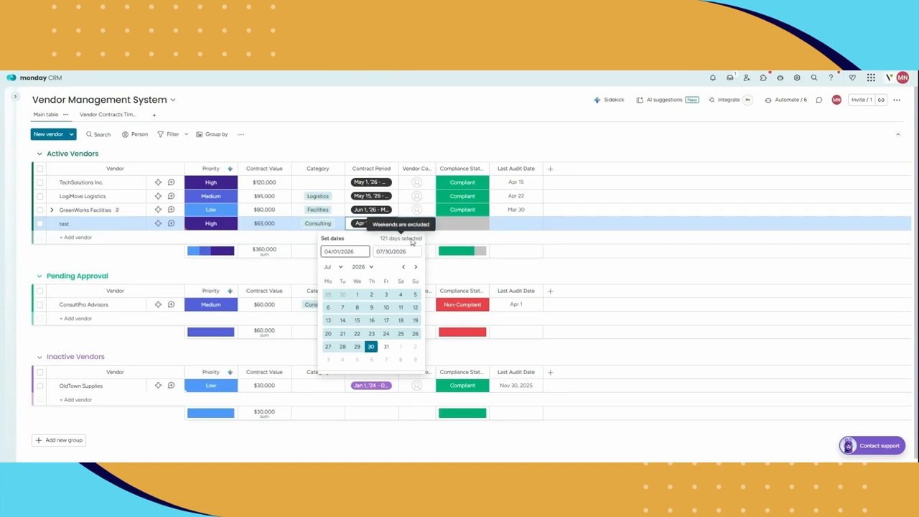
{"action": "left_click", "coordinate": [406, 133]}
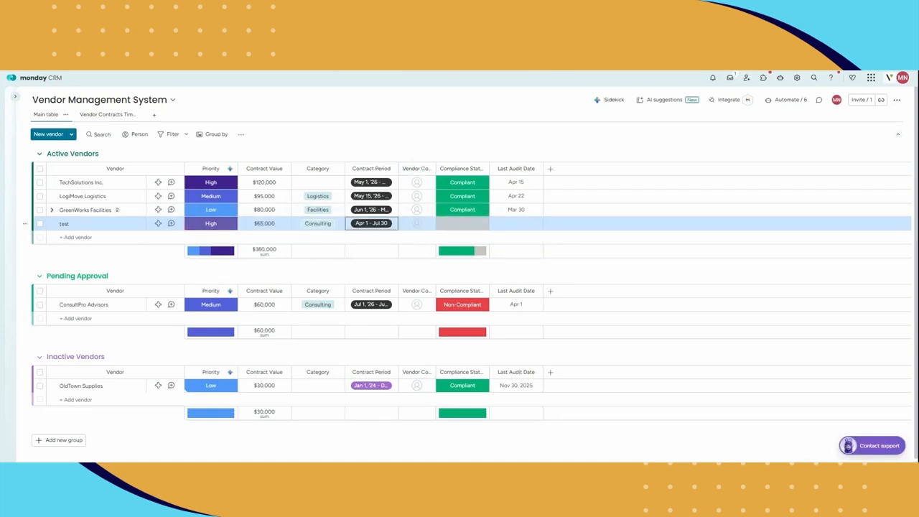
- Assign the first suggested person as the test vendor's contact and set its compliance status to Compliant
{"action": "left_click", "coordinate": [420, 226]}
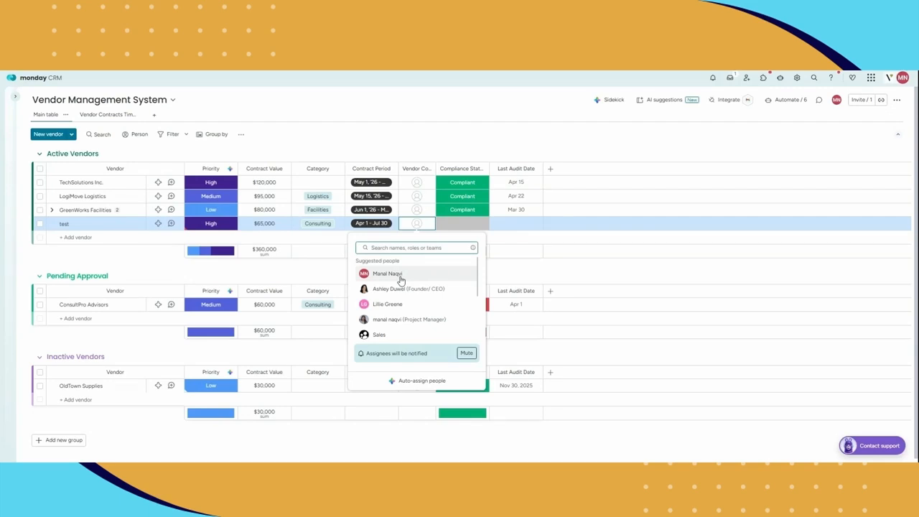
{"action": "left_click", "coordinate": [401, 276]}
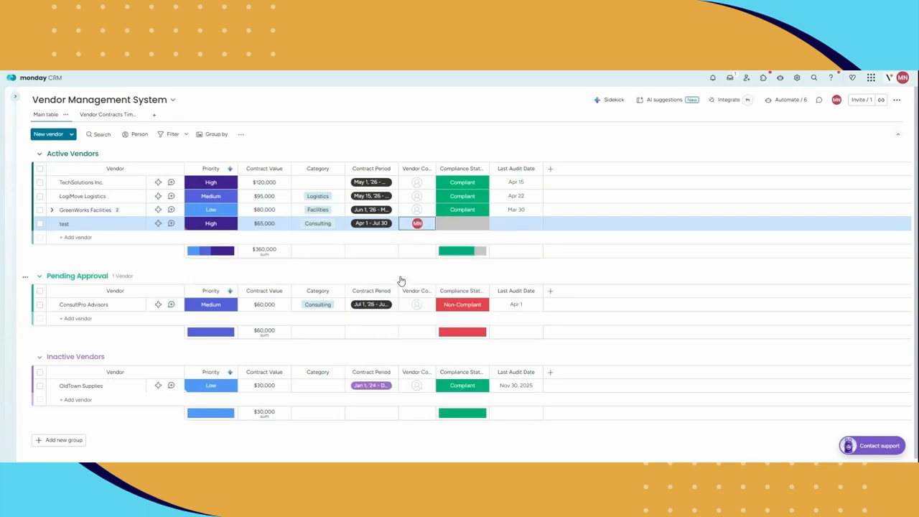
{"action": "left_click", "coordinate": [458, 227]}
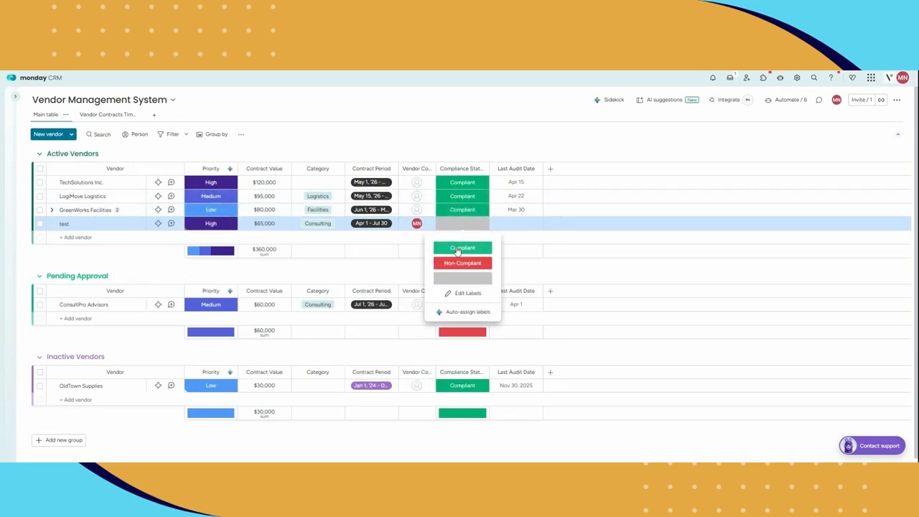
{"action": "left_click", "coordinate": [457, 248]}
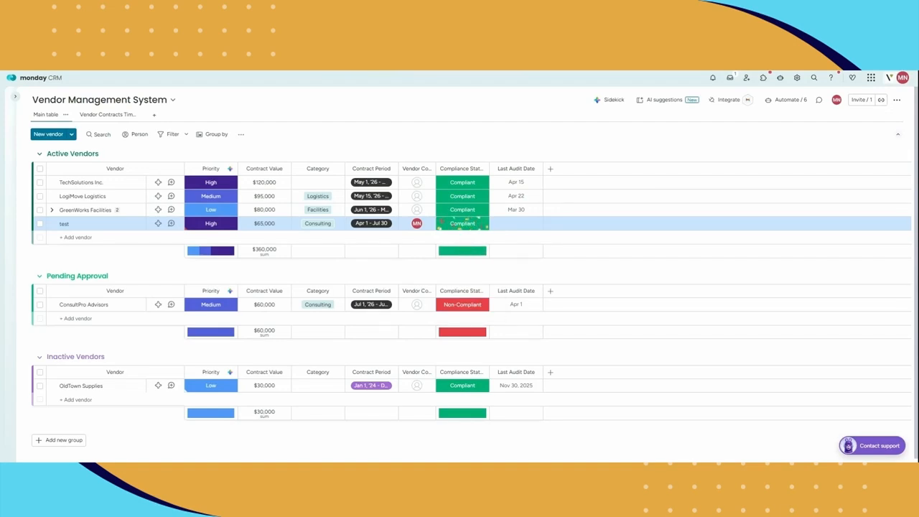
- Set the test vendor's last audit date to March 25, 2026
{"action": "left_click", "coordinate": [520, 225]}
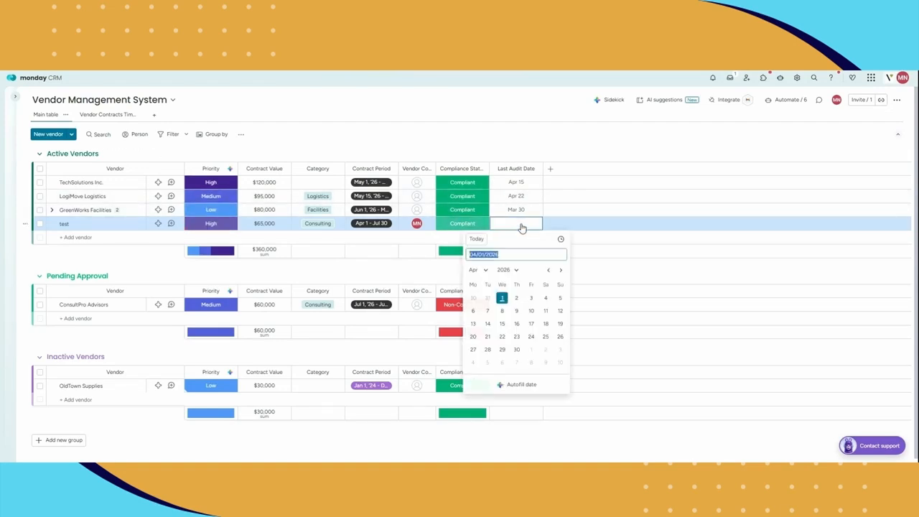
{"action": "left_click", "coordinate": [560, 270]}
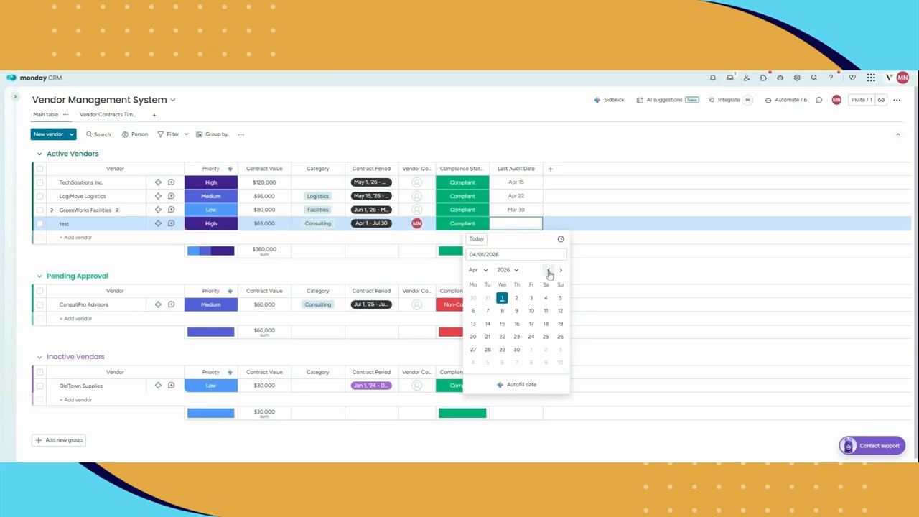
{"action": "left_click", "coordinate": [548, 271]}
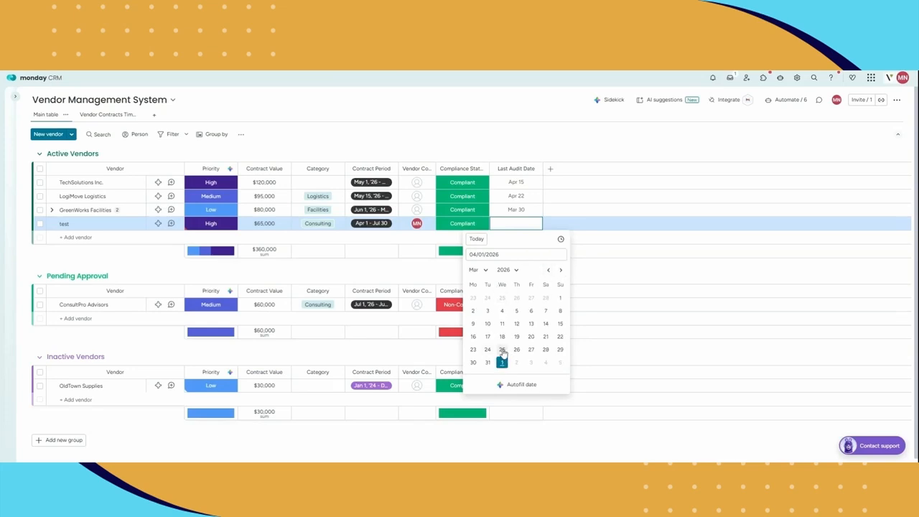
{"action": "left_click", "coordinate": [502, 350]}
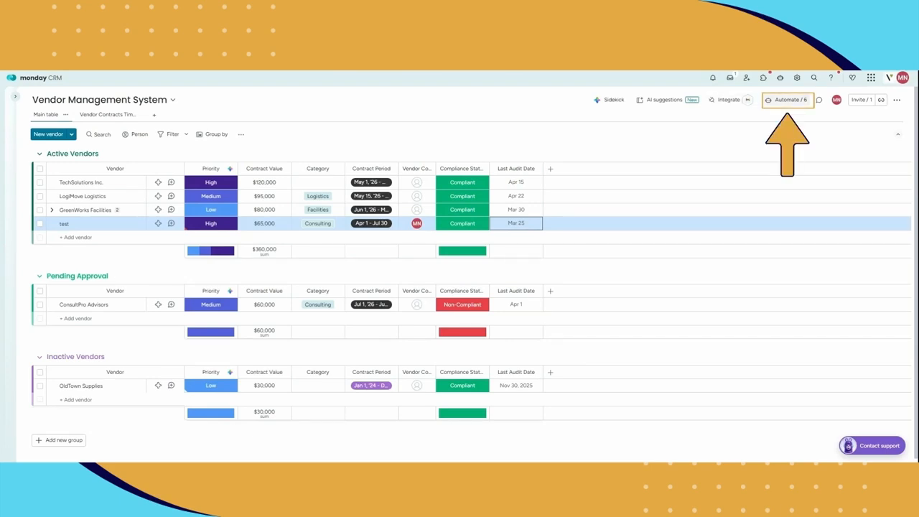
- Create a new board automation with "When date arrives" as its trigger
{"action": "left_click", "coordinate": [788, 101]}
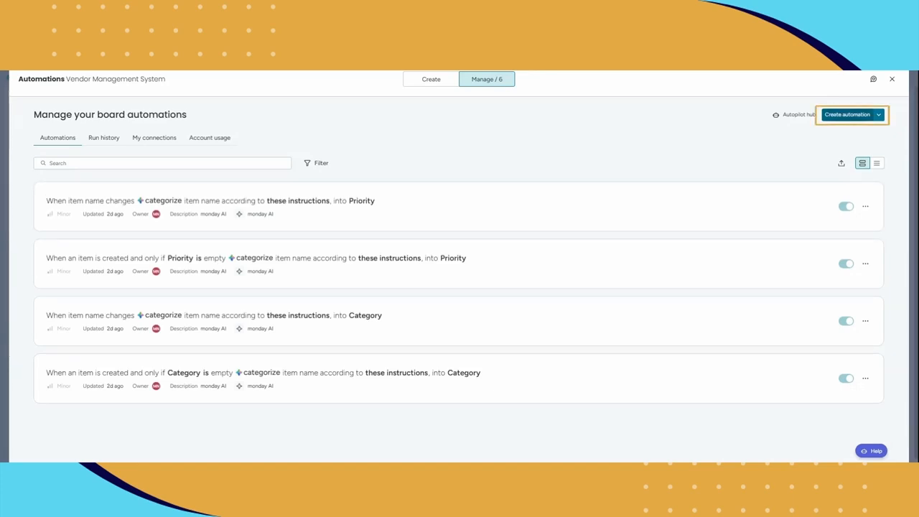
{"action": "left_click", "coordinate": [848, 118]}
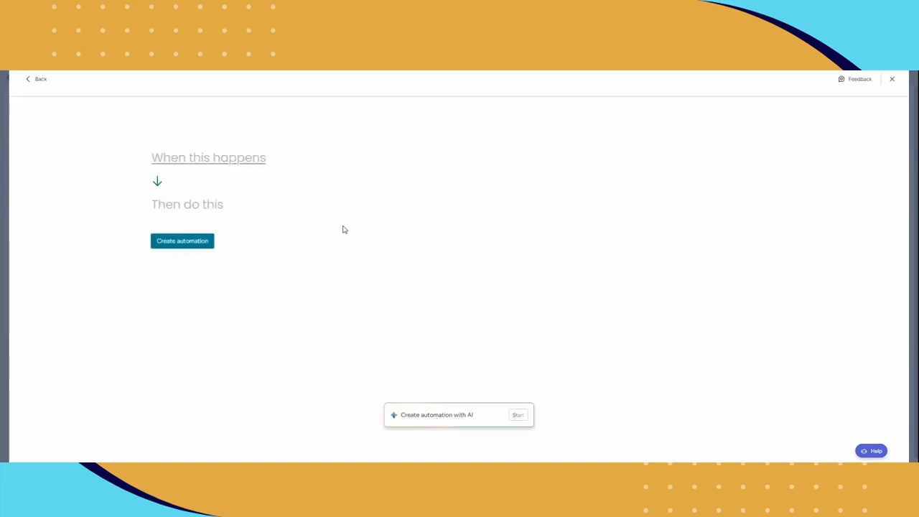
{"action": "left_click", "coordinate": [208, 158]}
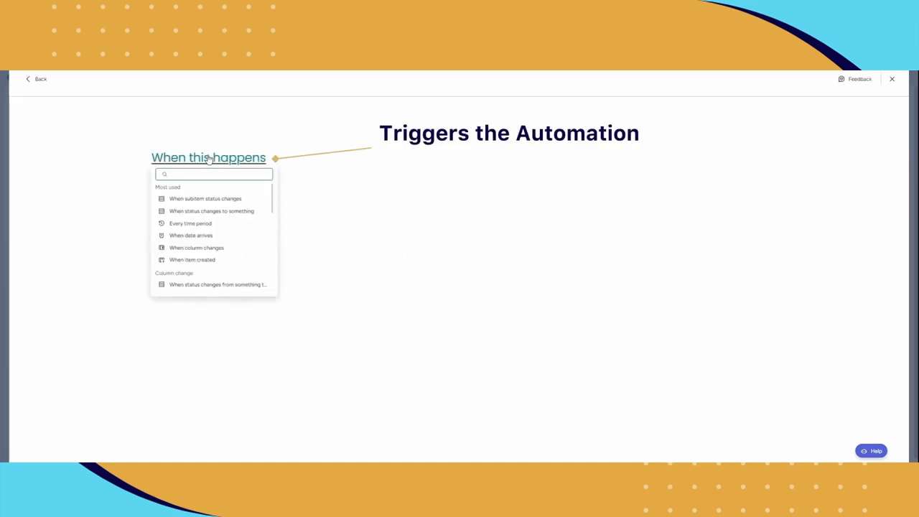
{"action": "left_click", "coordinate": [206, 241]}
- Set the automation trigger to fire 3 days before the Contract Period (end date)
{"action": "left_click", "coordinate": [180, 157]}
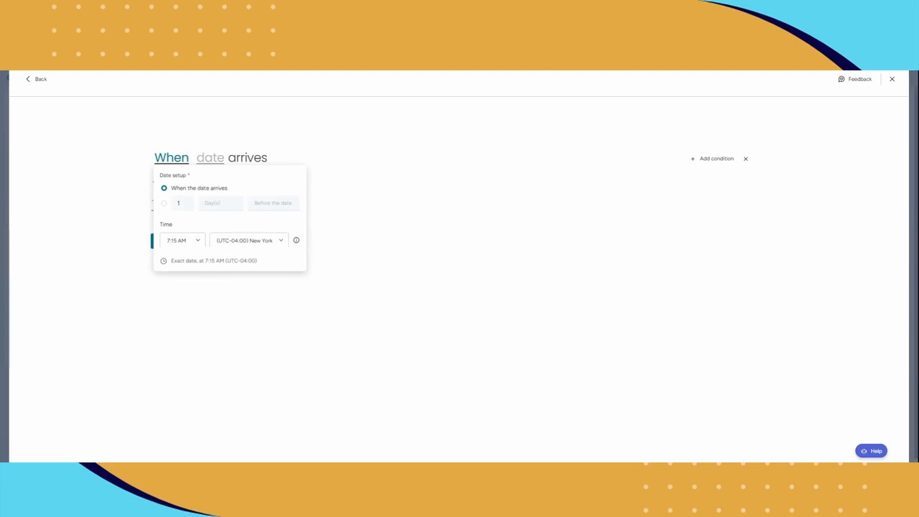
{"action": "left_click", "coordinate": [164, 204]}
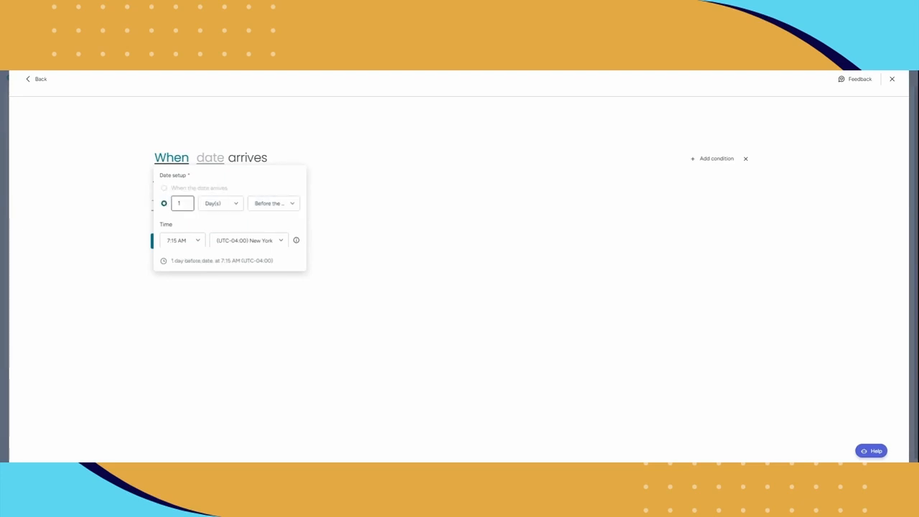
{"action": "key", "text": "BackSpace"}
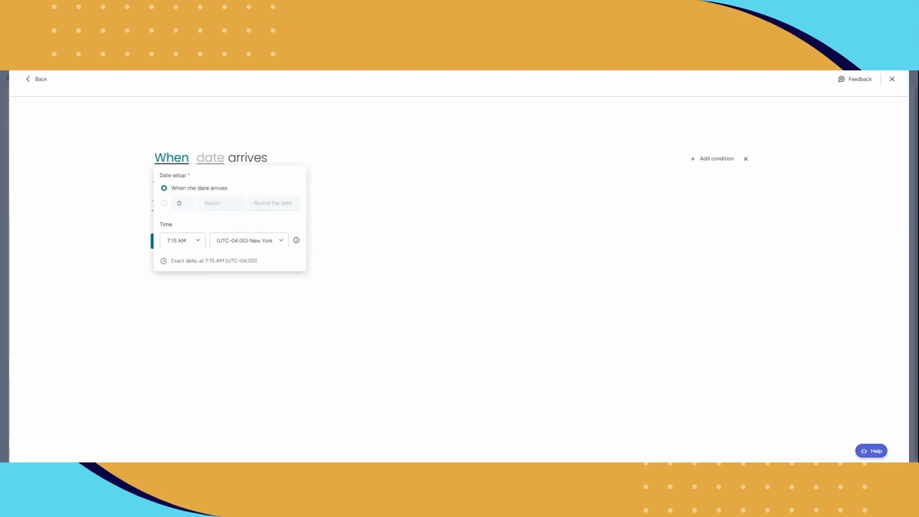
{"action": "left_click", "coordinate": [164, 204]}
{"action": "left_click", "coordinate": [180, 203]}
{"action": "type", "text": "1"}
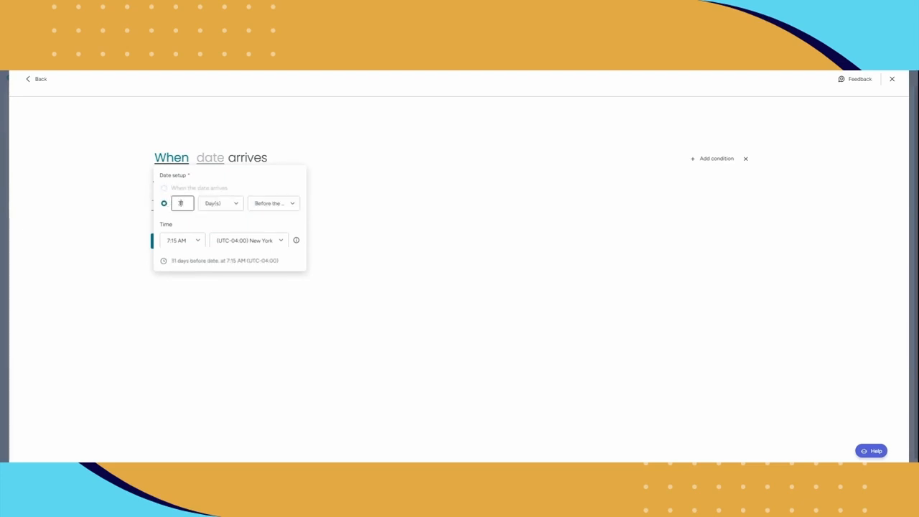
{"action": "key", "text": "BackSpace"}
{"action": "left_click", "coordinate": [209, 204]}
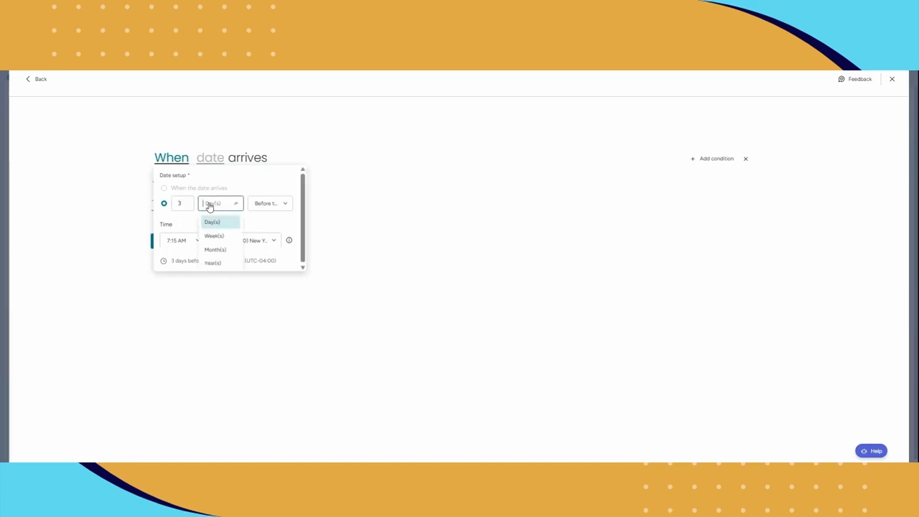
{"action": "left_click", "coordinate": [267, 204]}
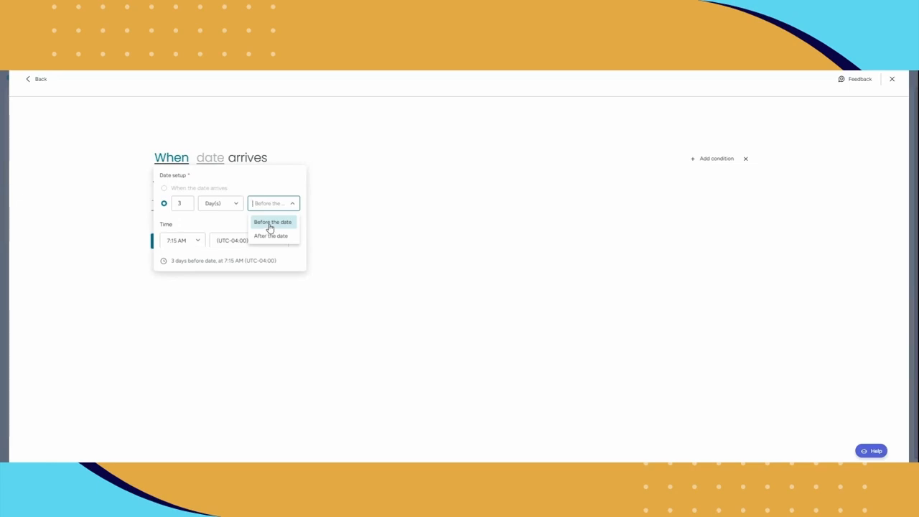
{"action": "left_click", "coordinate": [270, 228]}
{"action": "left_click", "coordinate": [199, 159]}
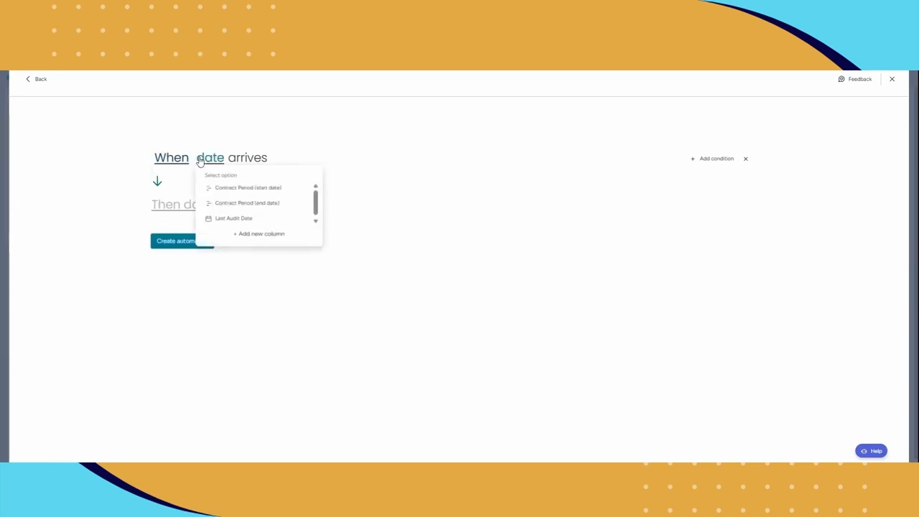
{"action": "left_click", "coordinate": [239, 203]}
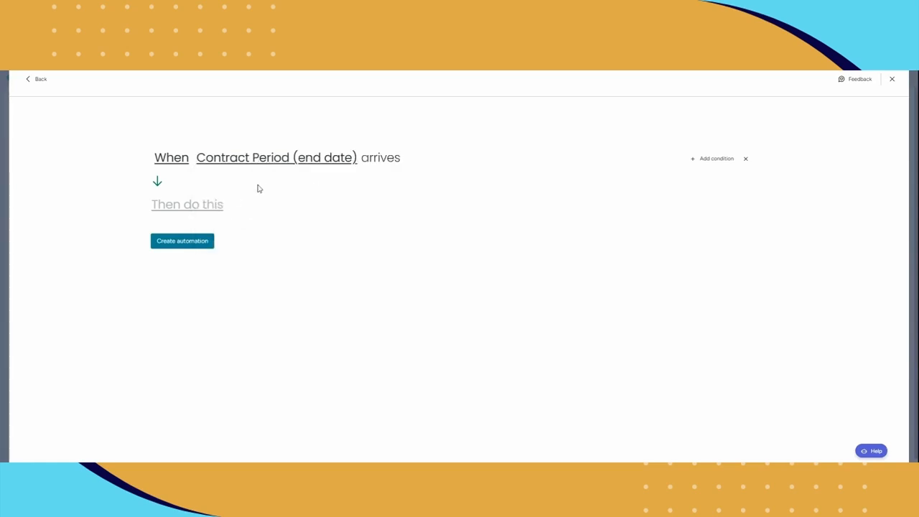
- Add a "Notify someone" action to the automation with "Me" as the recipient
{"action": "left_click", "coordinate": [203, 204]}
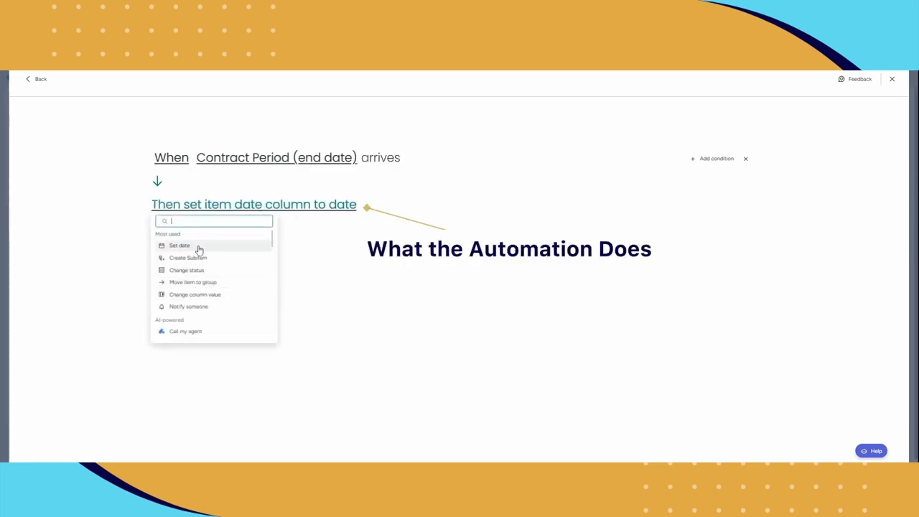
{"action": "left_click", "coordinate": [198, 307]}
{"action": "left_click", "coordinate": [244, 207]}
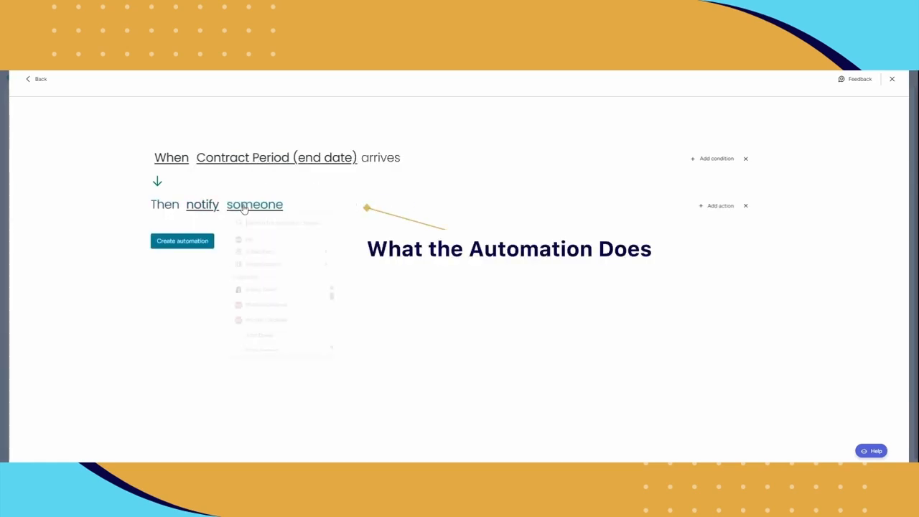
{"action": "left_click", "coordinate": [249, 240]}
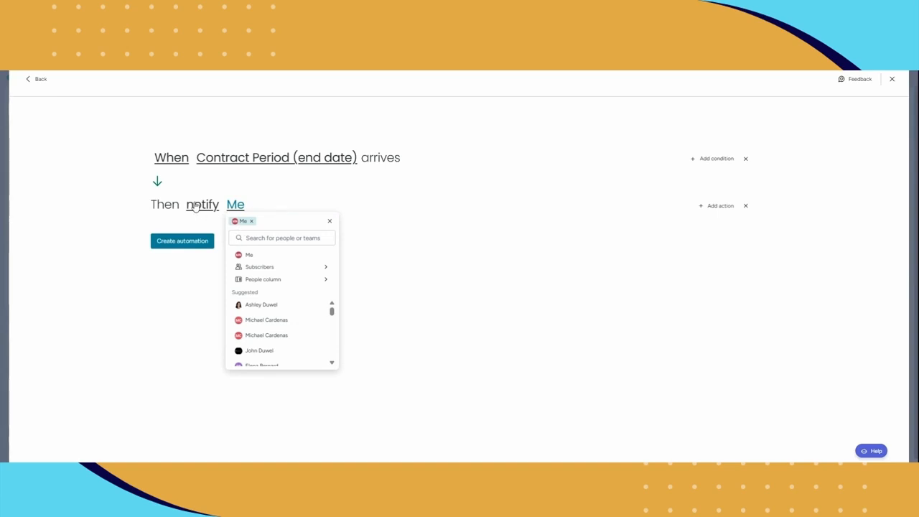
- Give the notification the subject "test" and message "test test", and create the automation, returning to the board
{"action": "left_click", "coordinate": [195, 207]}
{"action": "left_click", "coordinate": [382, 224]}
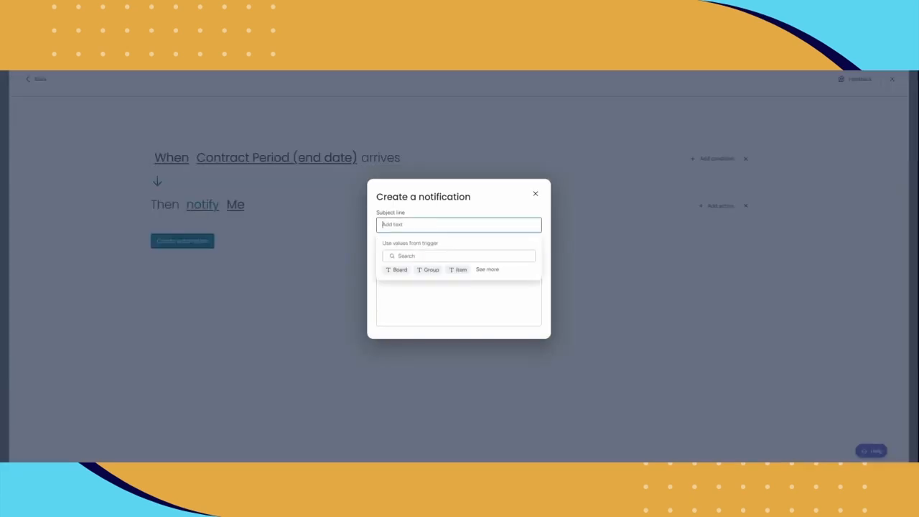
{"action": "type", "text": "test"}
{"action": "left_click", "coordinate": [411, 295]}
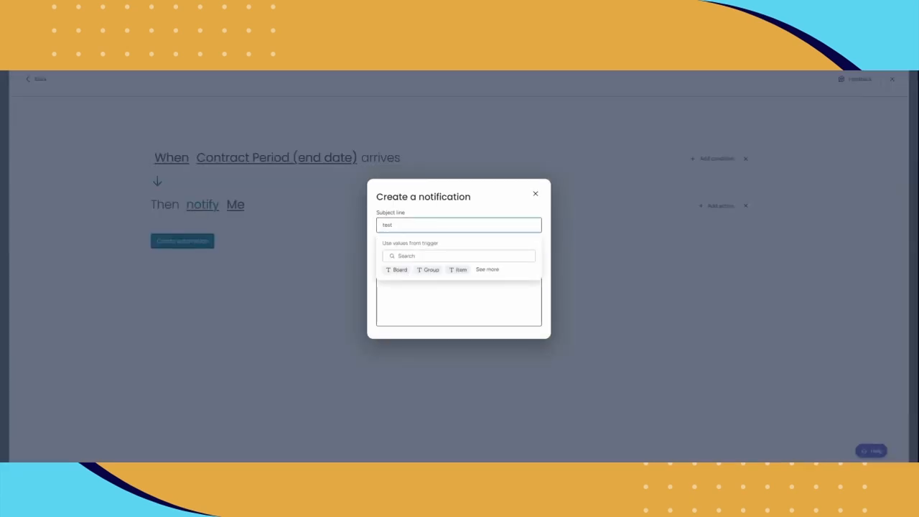
{"action": "type", "text": "test test"}
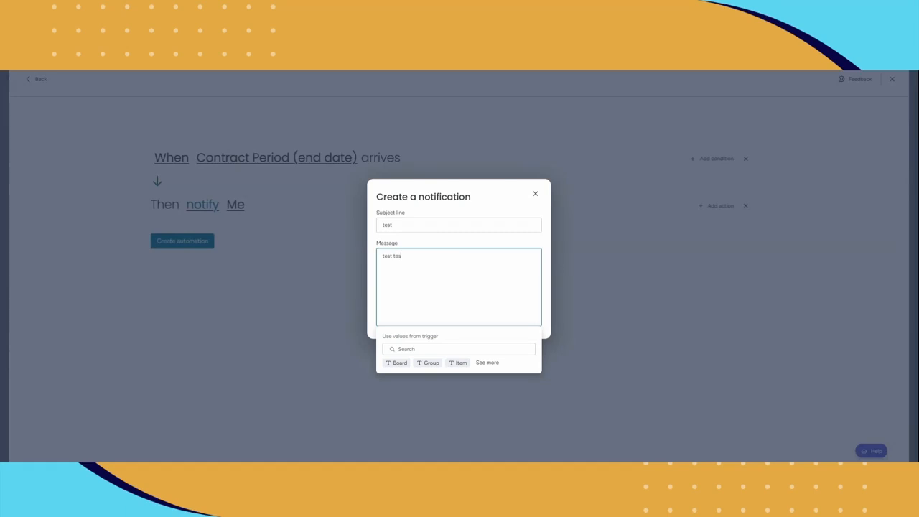
{"action": "left_click", "coordinate": [341, 288]}
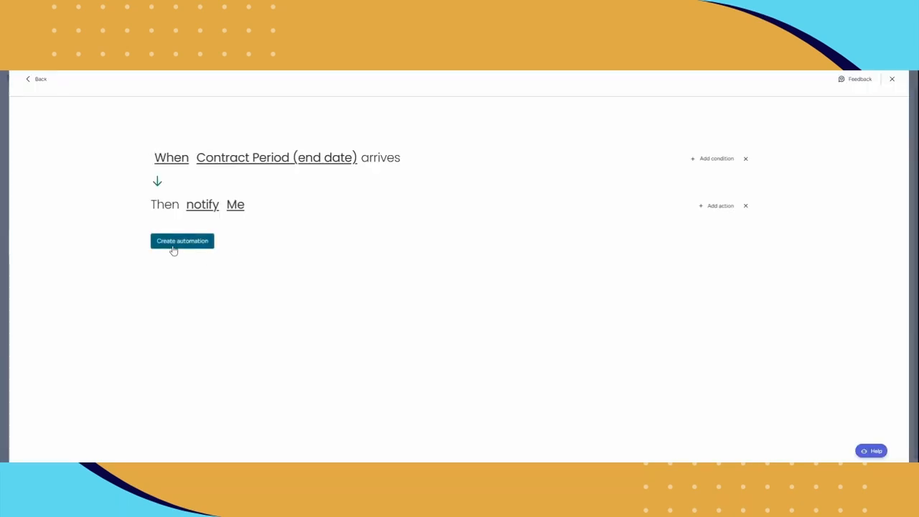
{"action": "left_click", "coordinate": [173, 248]}
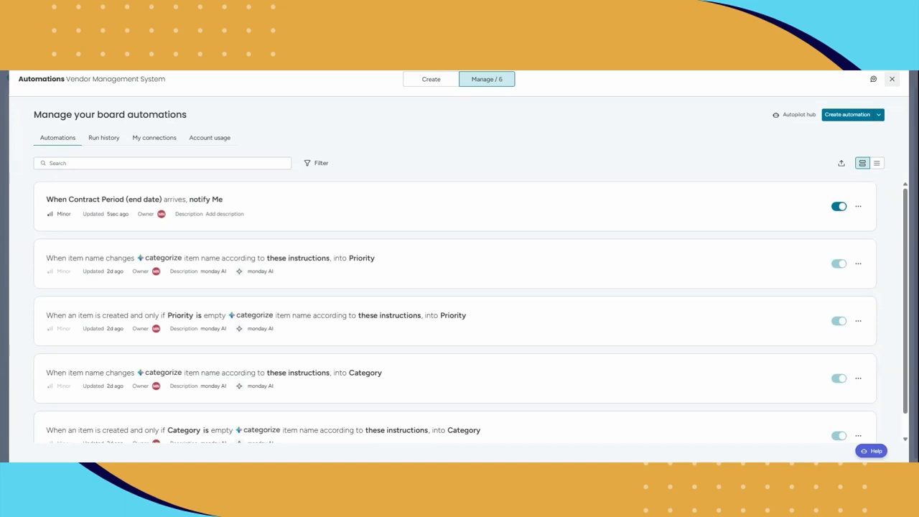
{"action": "left_click", "coordinate": [891, 79]}
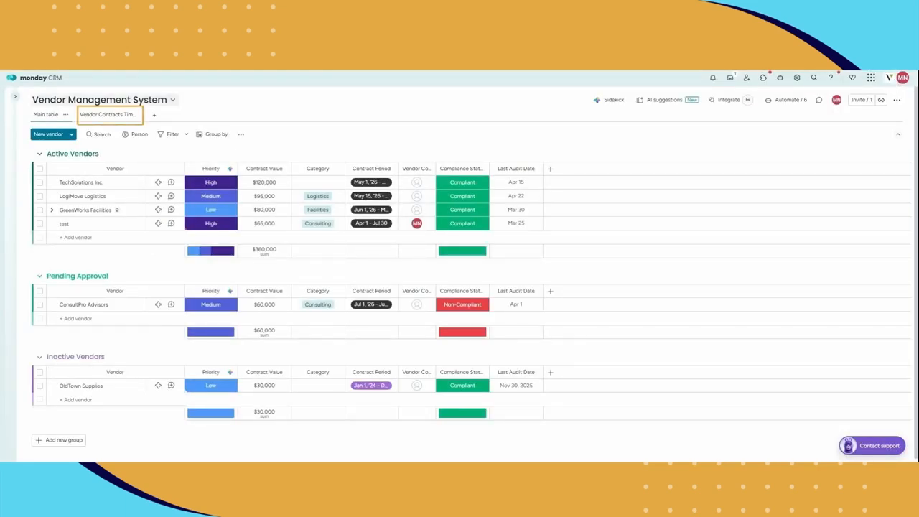
- View the vendor contracts timeline and return to the main table
{"action": "left_click", "coordinate": [120, 118]}
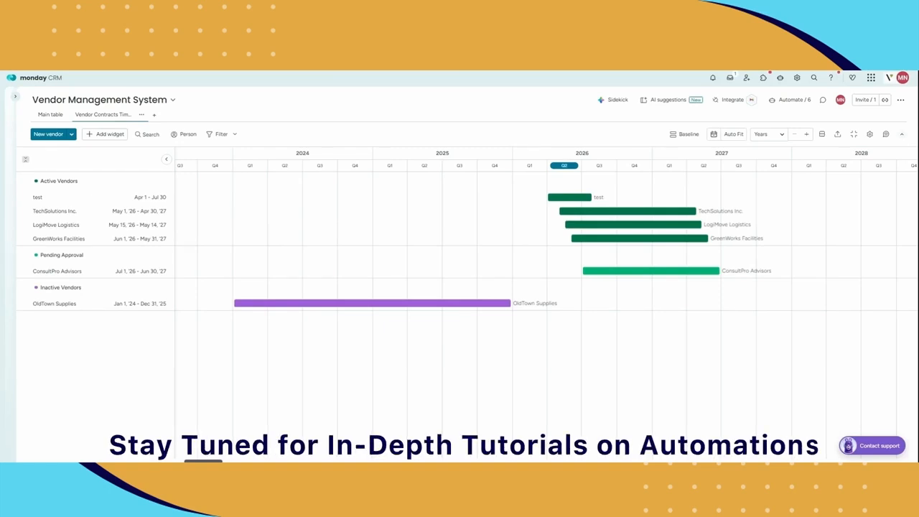
{"action": "left_click", "coordinate": [50, 115]}
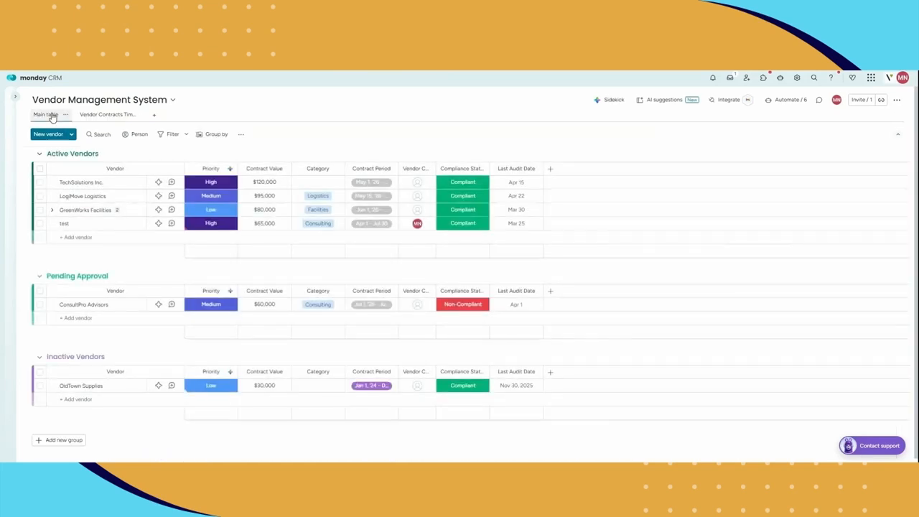